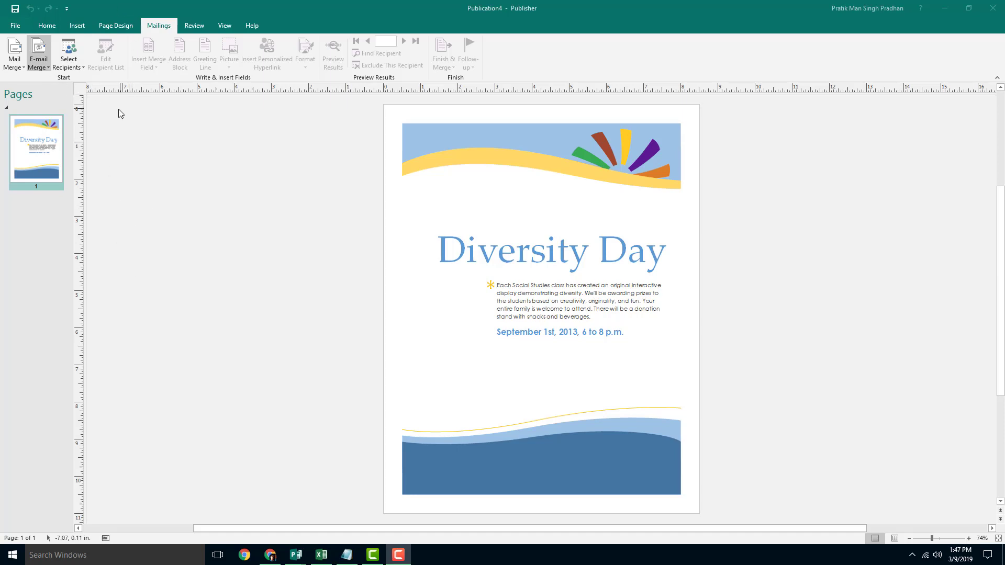
Begin a brand-new typed recipient list and clear the first name mistakenly entered under Title.
left_click(79, 66)
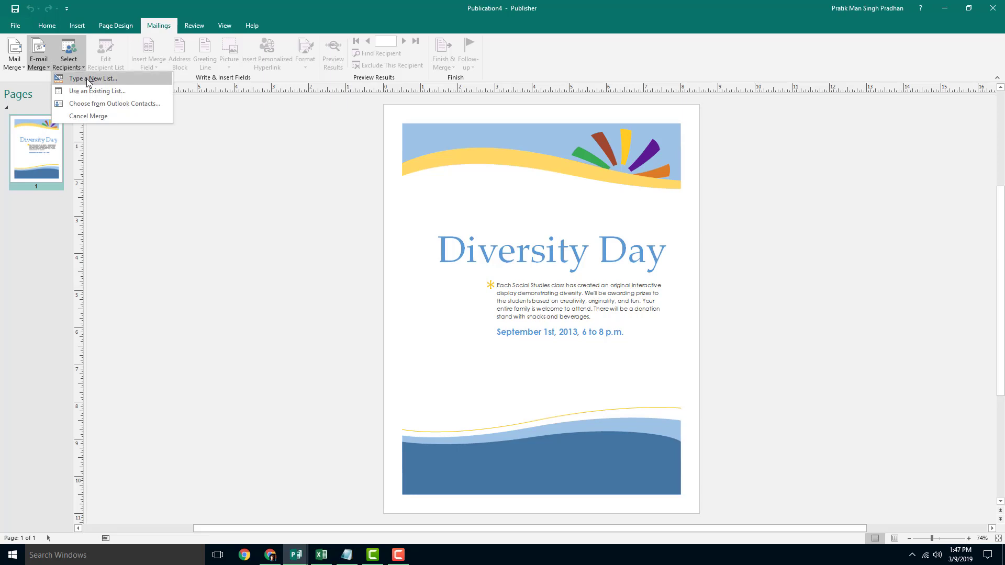
left_click(89, 78)
type("Mr. Ro")
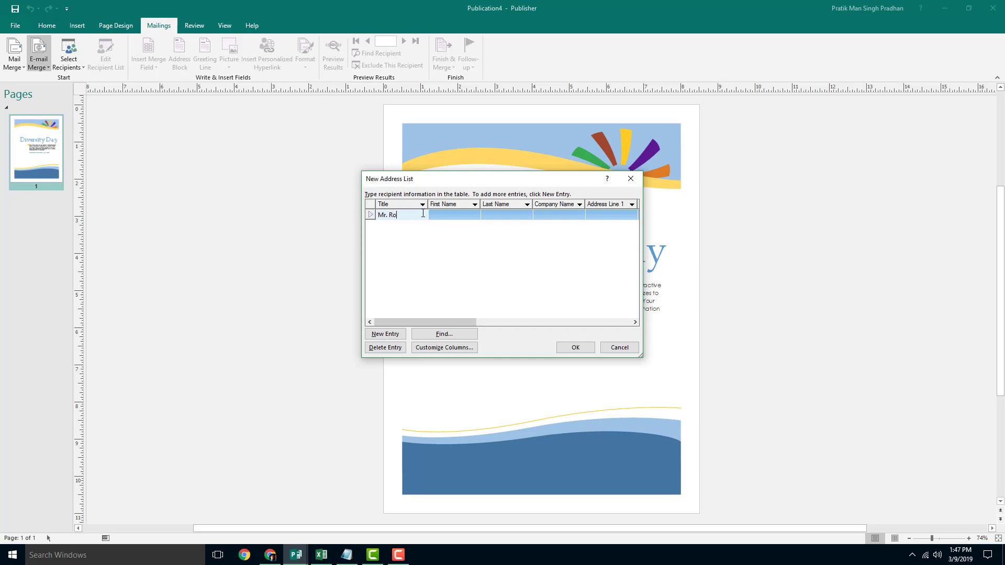
type("bert")
left_click(467, 214)
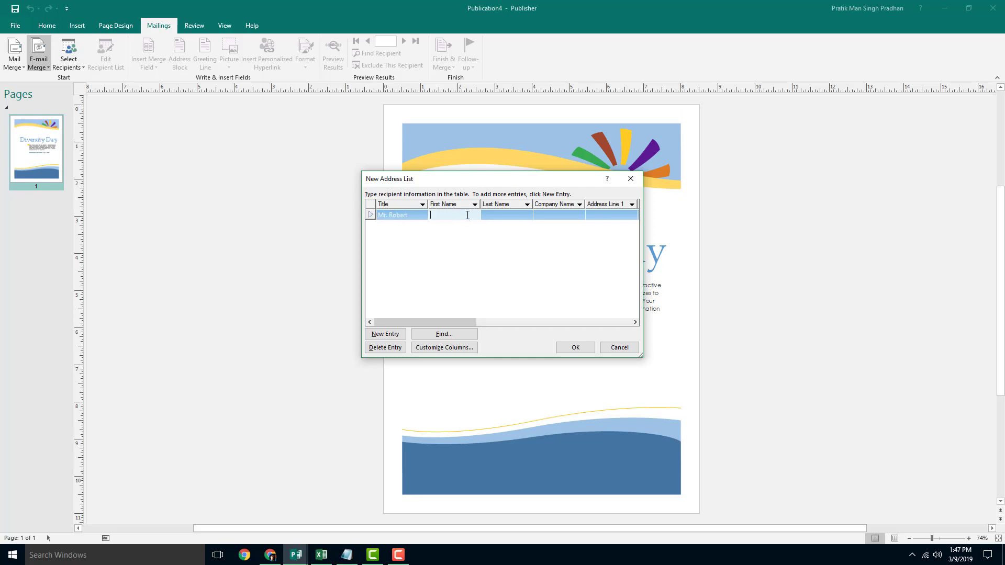
left_click(418, 219)
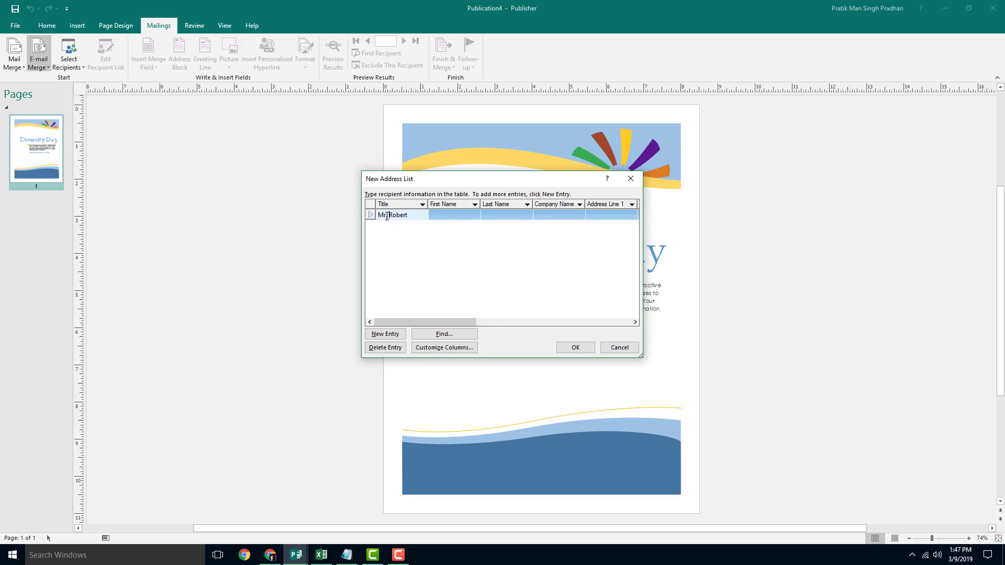
double_click(397, 216)
key("BackSpace")
Enter the first recipient's first name and last name in their proper fields.
left_click(448, 214)
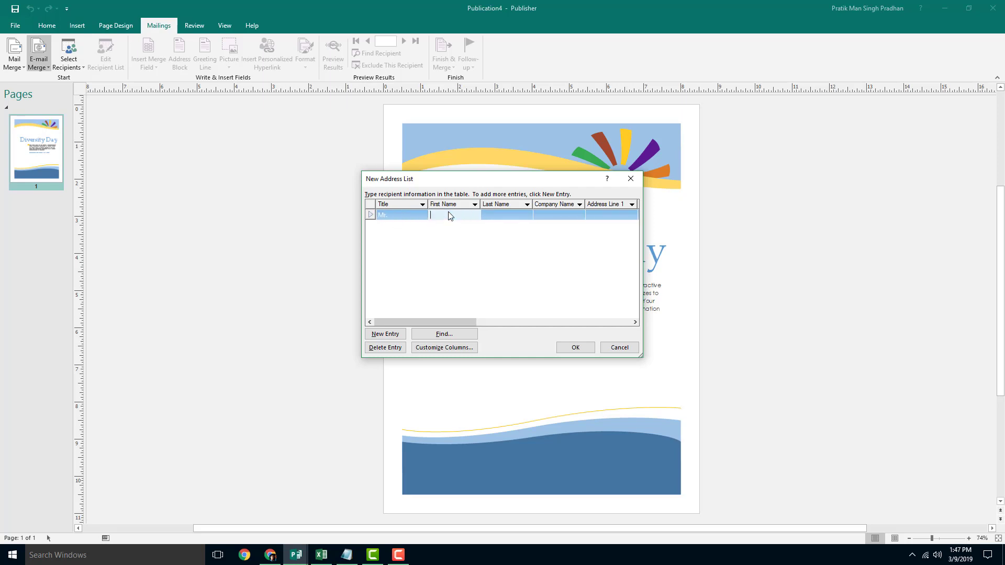
type("Robert")
left_click(498, 215)
left_click_drag(462, 322, 616, 322)
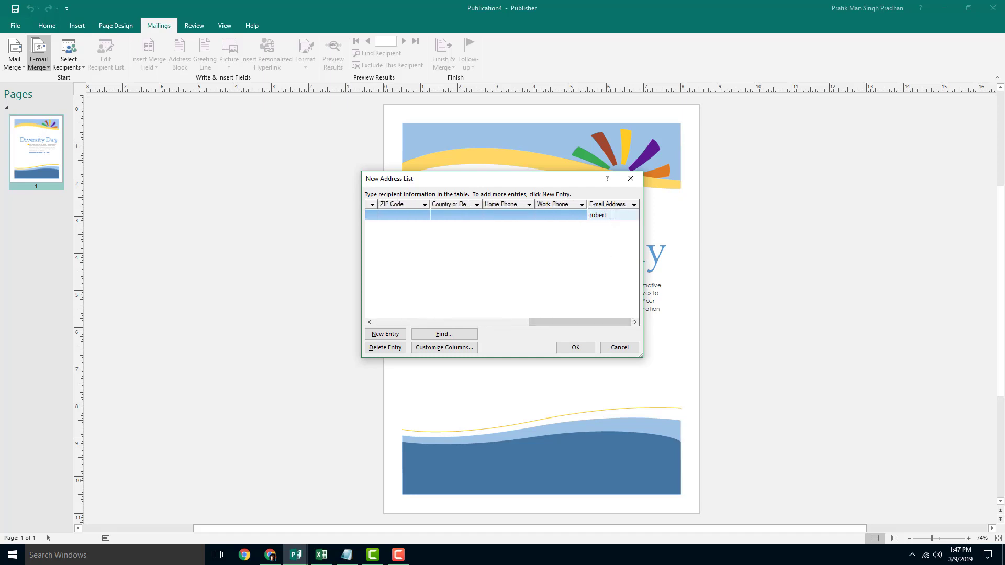
type(".com")
left_click_drag(554, 321, 398, 322)
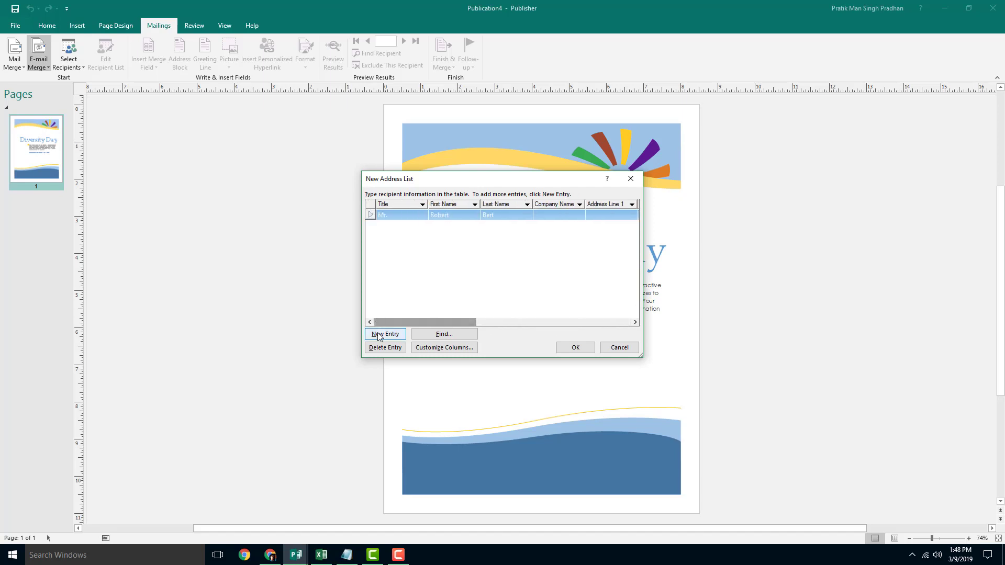
Add a second entry with title Ms., first name, last name and e-mail address.
left_click(393, 338)
type("Ms.")
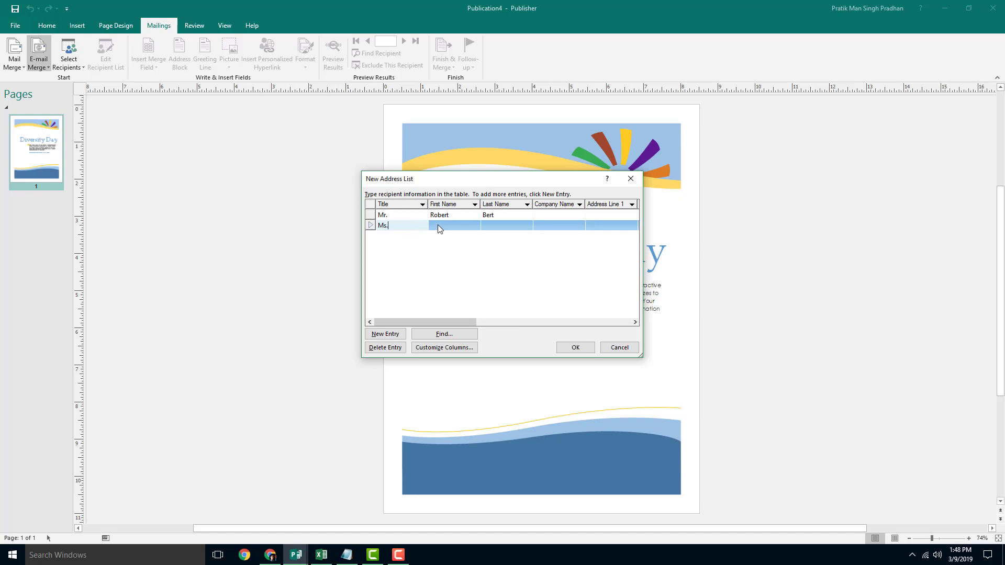
left_click(439, 225)
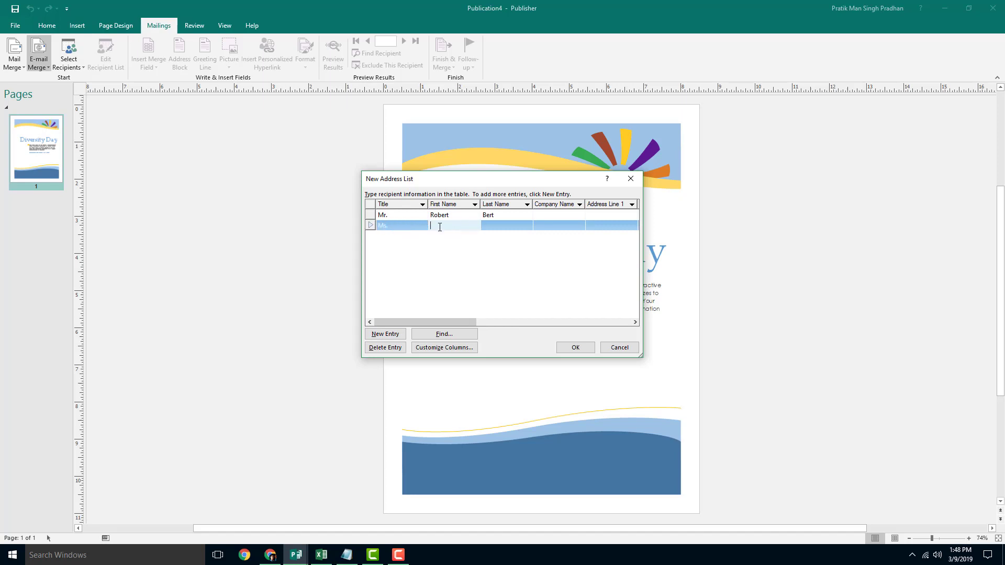
left_click(488, 226)
type("Millan")
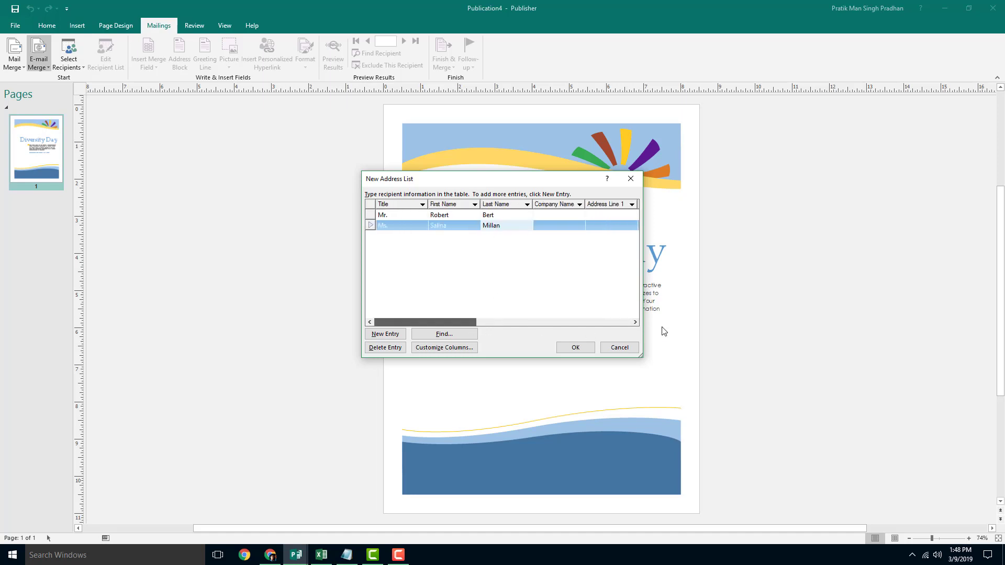
left_click(620, 322)
left_click(608, 225)
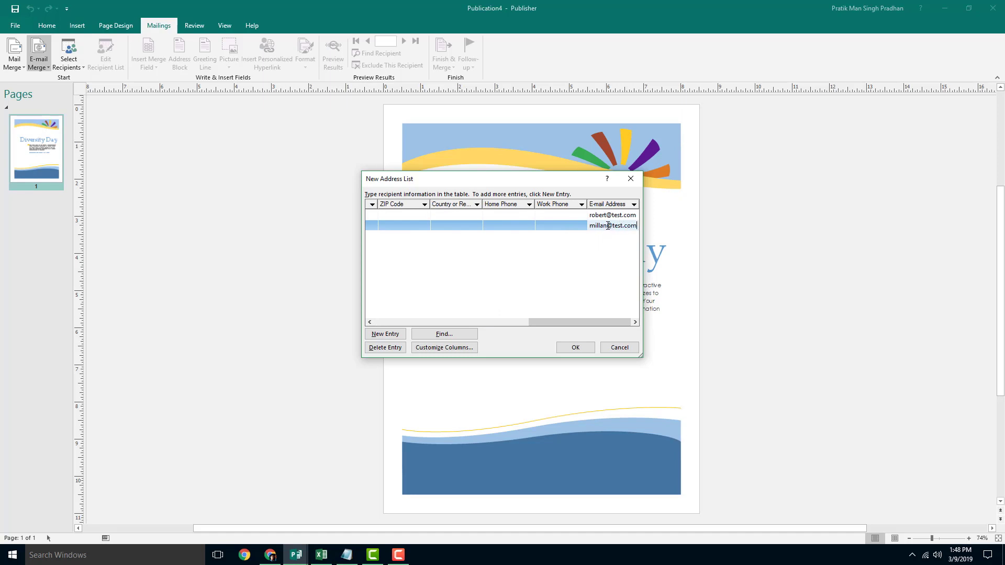
left_click_drag(582, 324, 463, 283)
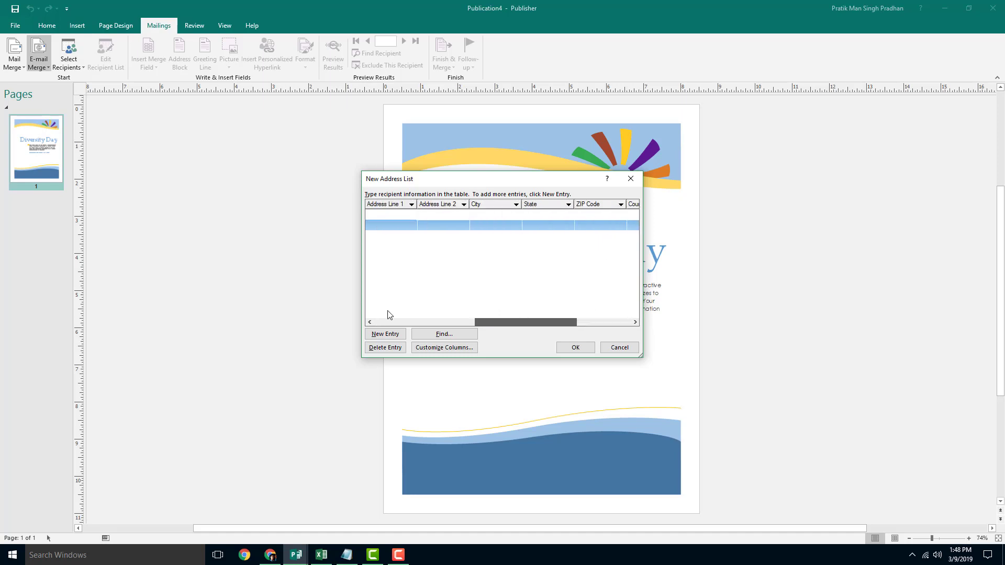
left_click_drag(531, 322, 377, 322)
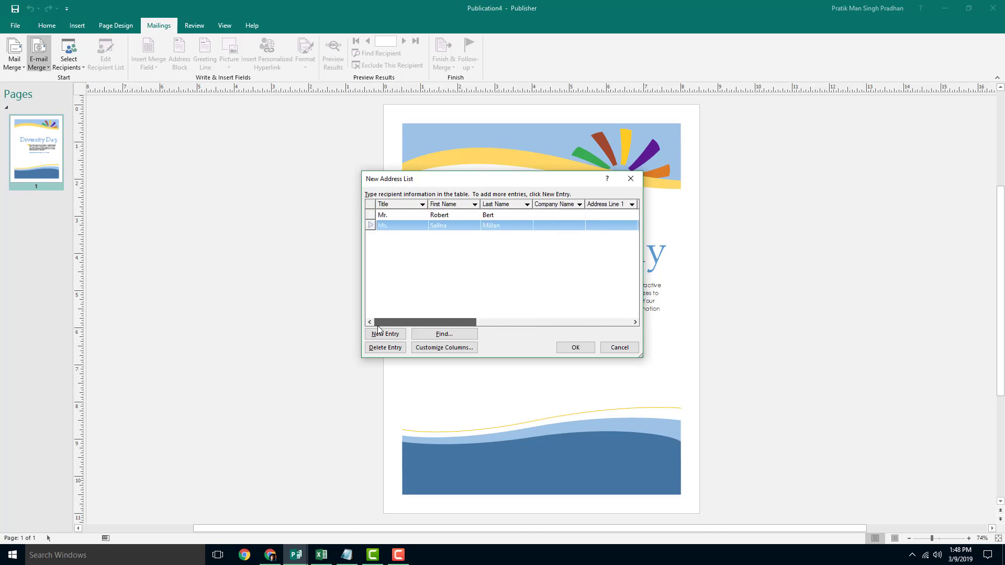
Save the address list as test2 and accept it as the flyer's merge recipients.
left_click(575, 348)
type("test")
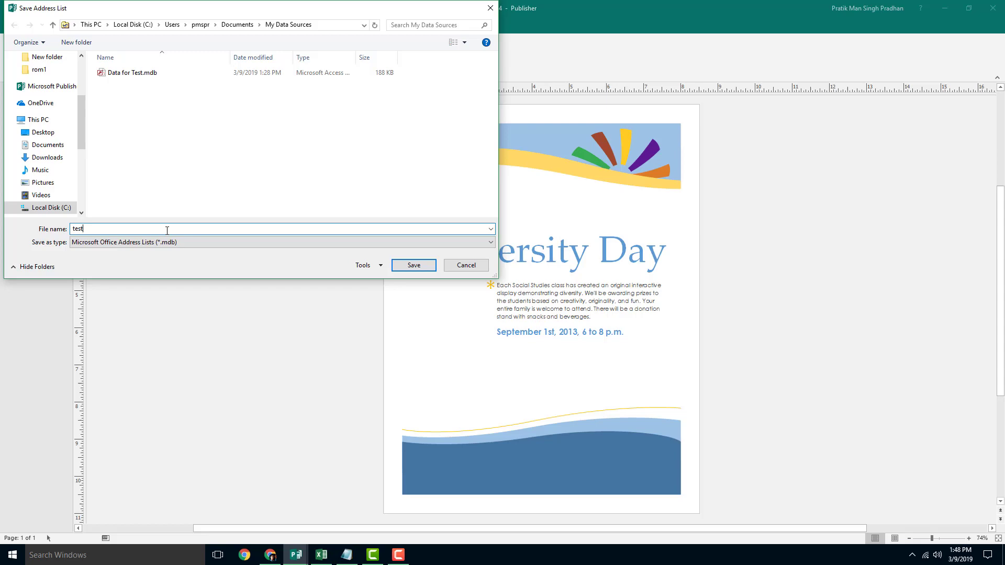
type("2")
key("Return")
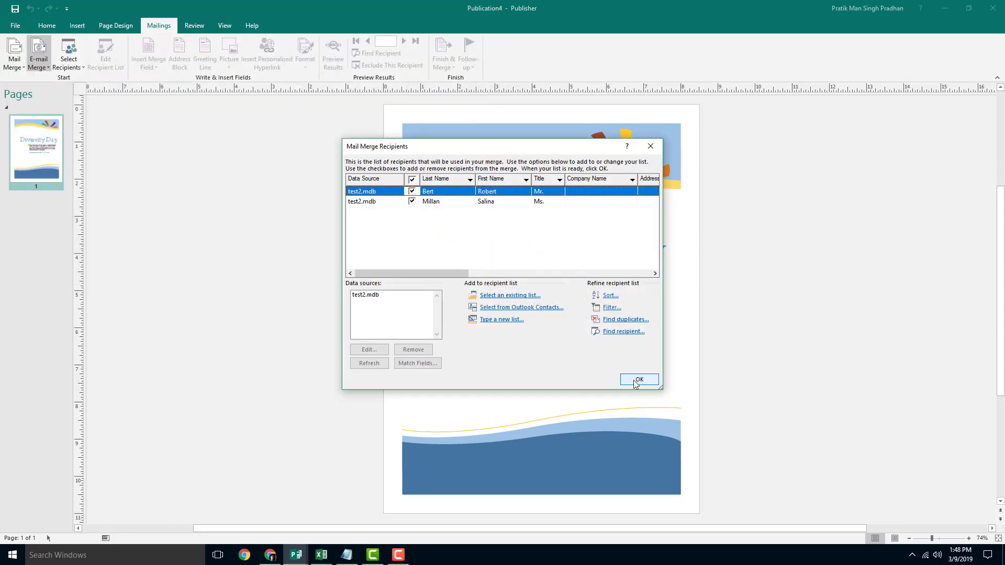
left_click(635, 383)
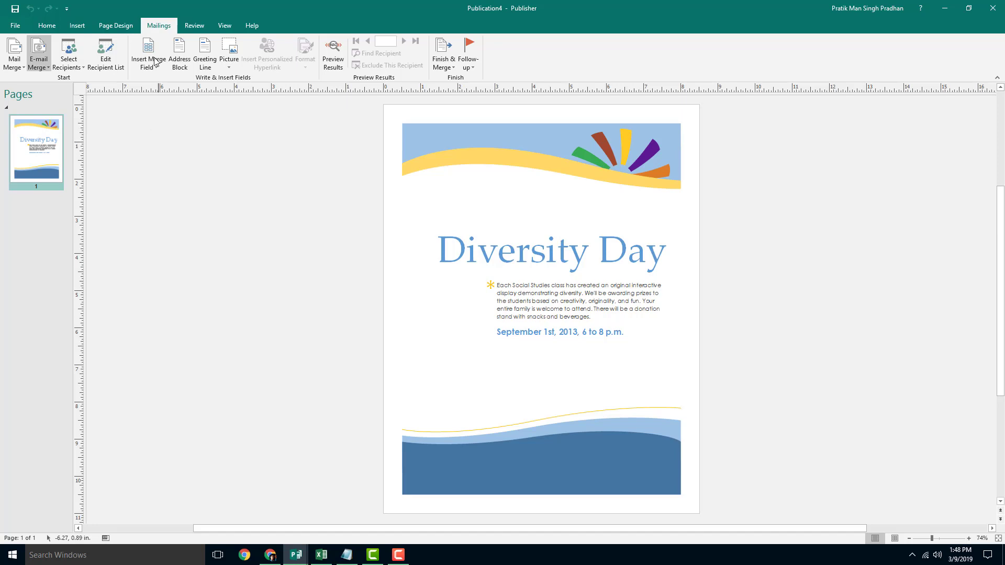
Switch to plain E-mail Merge, choose Send E-mail Messages, and dismiss the missing Outlook profile warning.
left_click(46, 65)
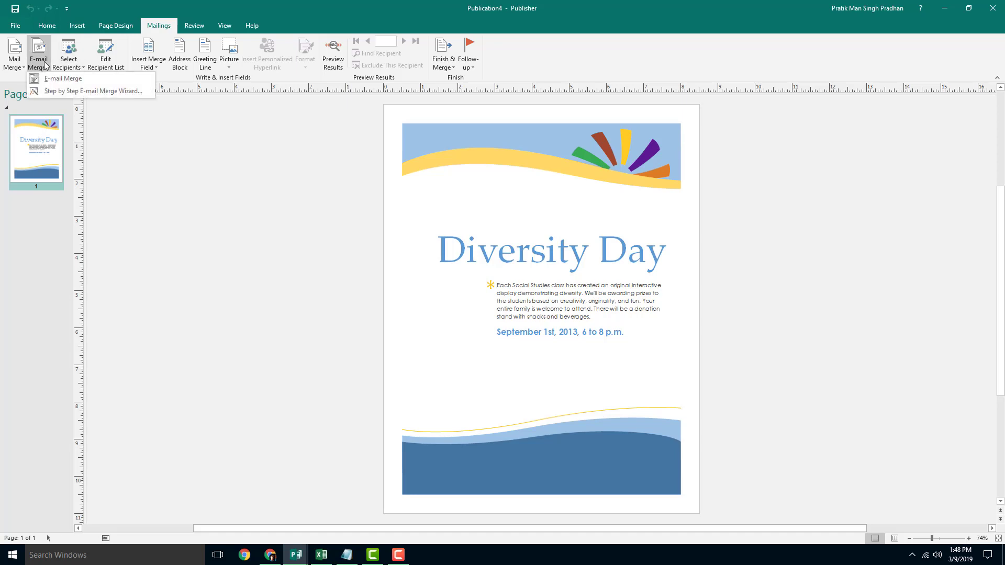
left_click(50, 78)
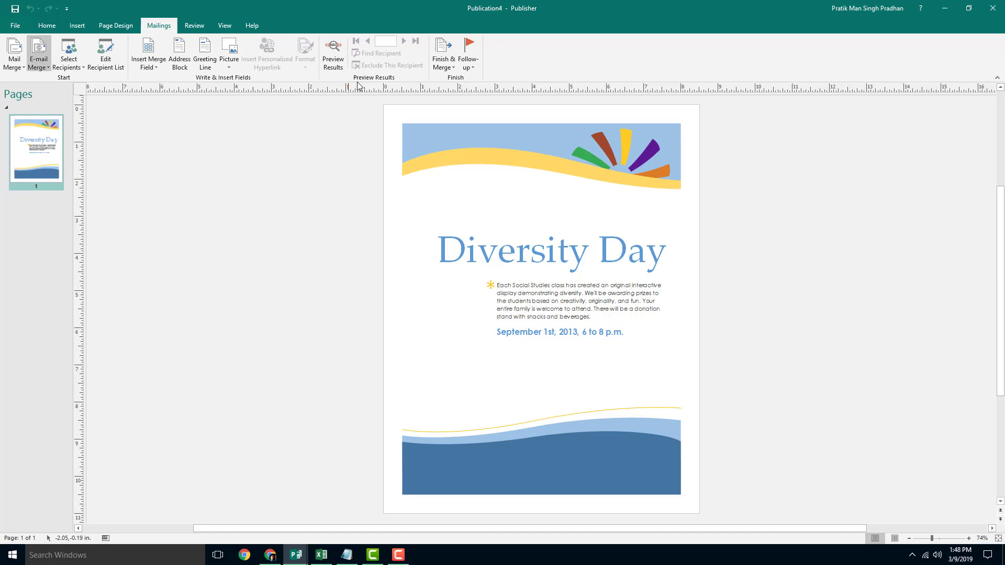
left_click(445, 67)
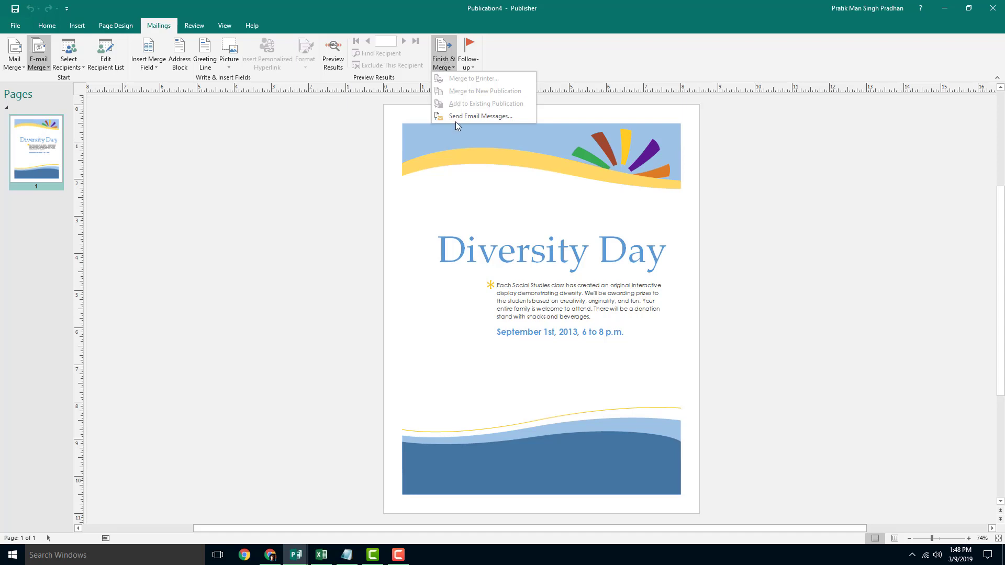
left_click(473, 117)
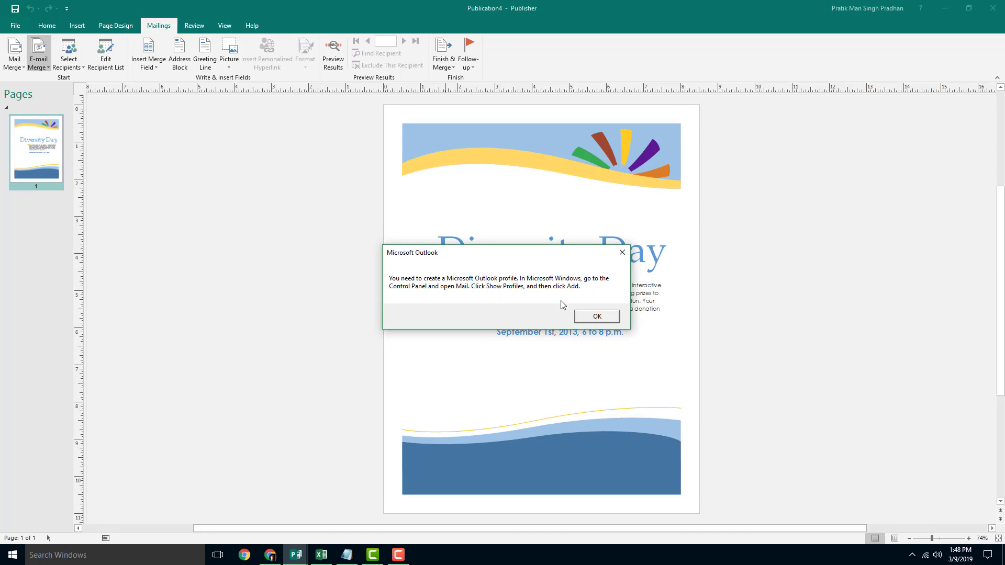
left_click(595, 317)
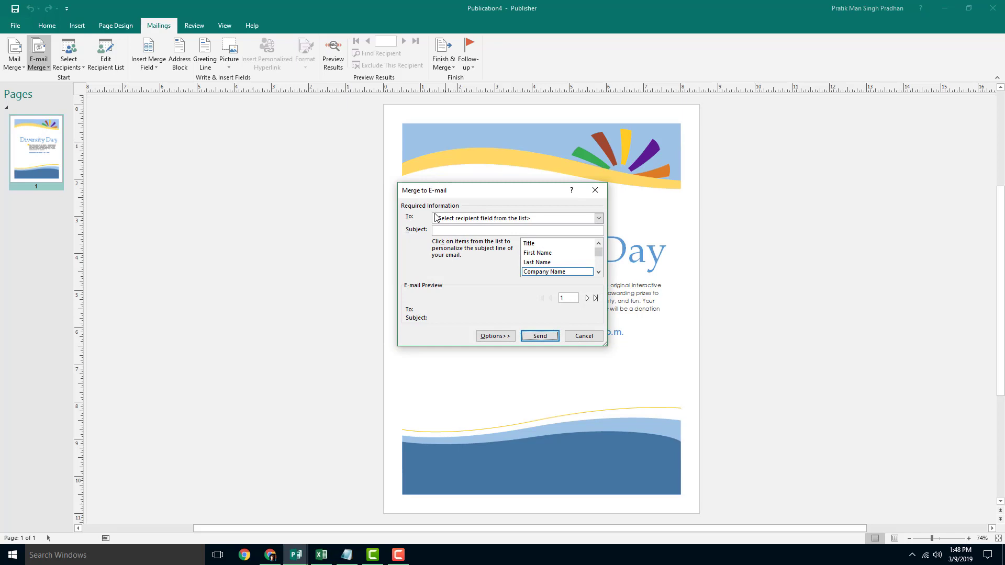
Address each merged message to the E-mail Address field and move into the Subject box.
left_click(519, 219)
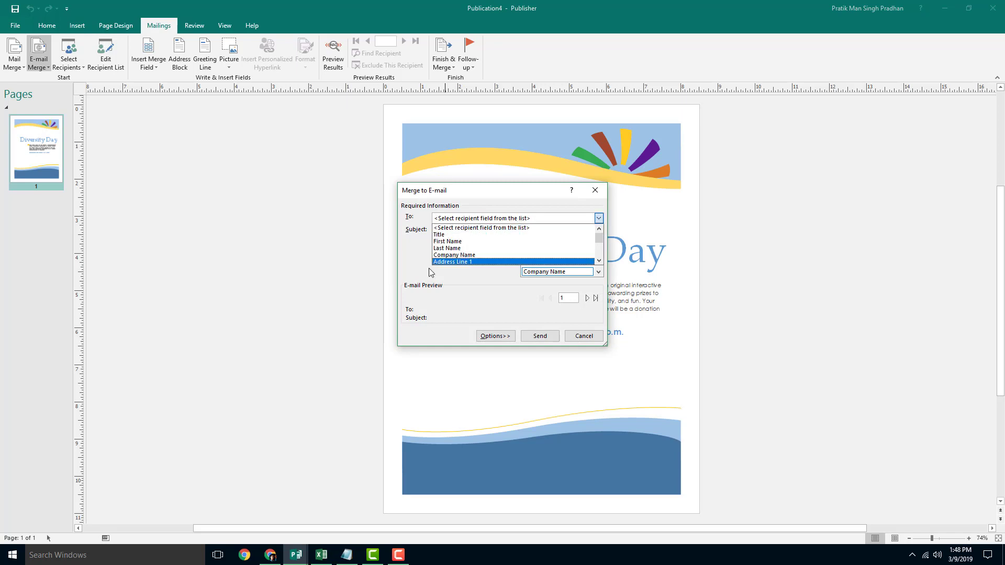
left_click(424, 246)
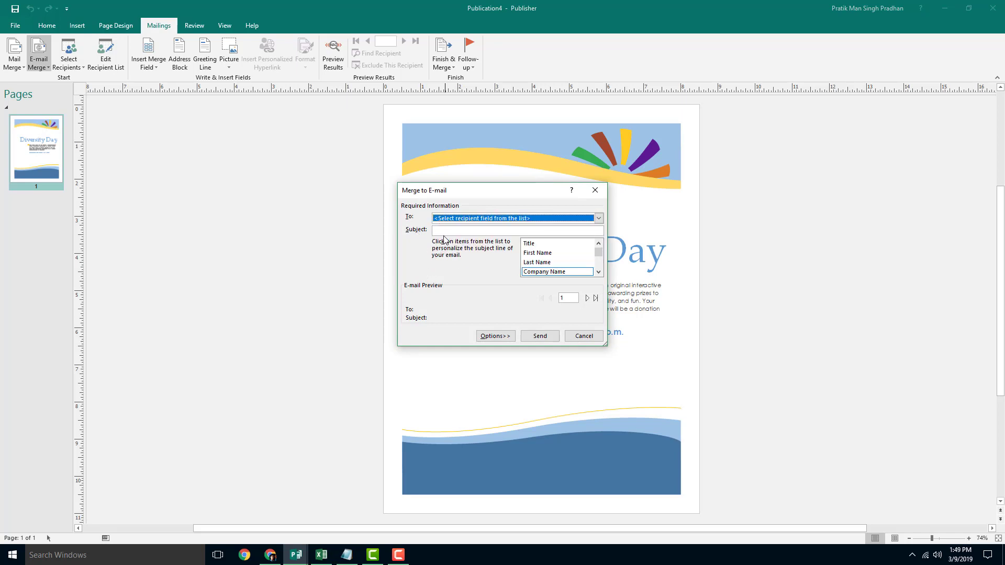
left_click(461, 220)
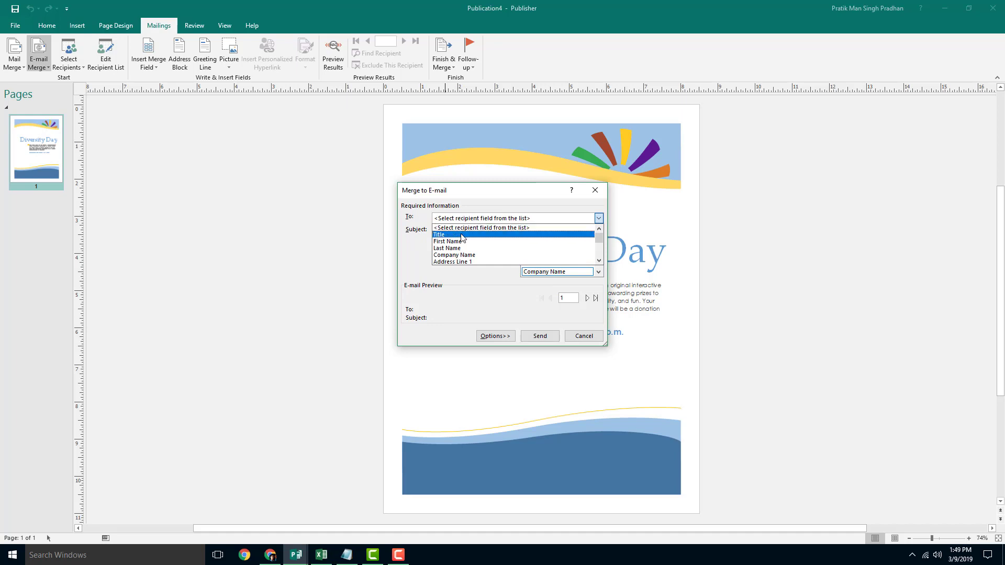
left_click_drag(600, 237, 600, 254)
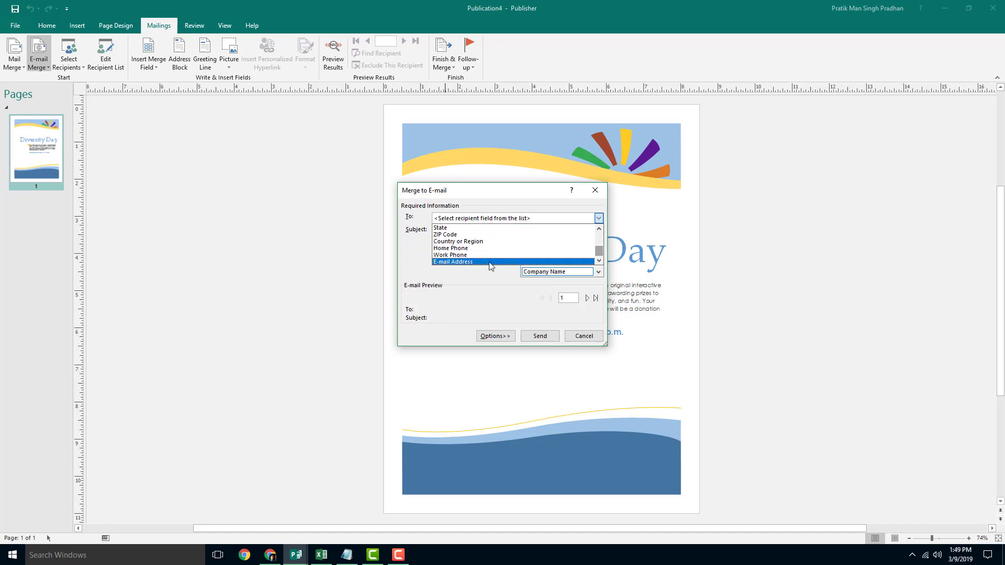
left_click(467, 263)
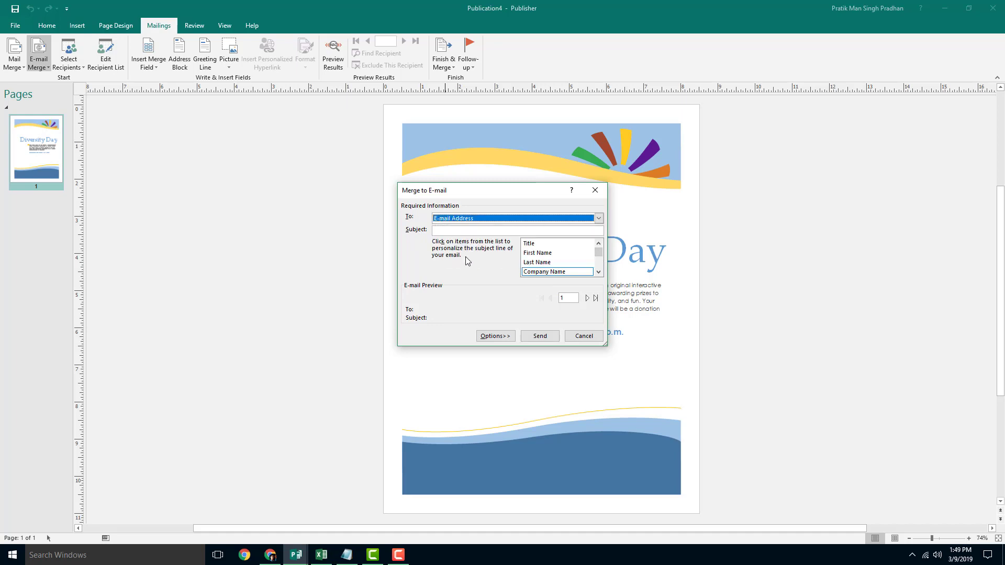
left_click(471, 229)
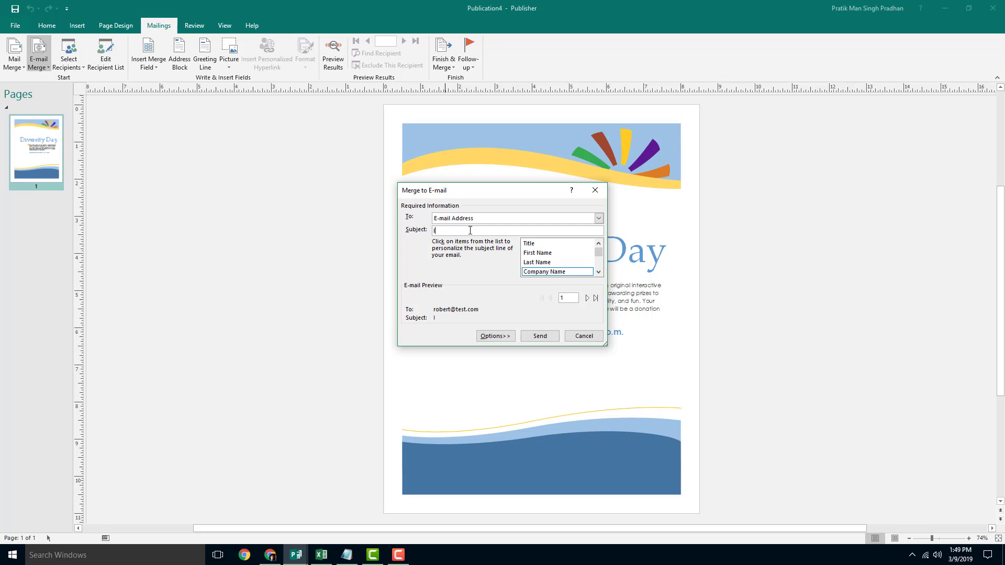
type("Invitation dfor")
Insert Last Name and Title fields into the subject, checking the preview for both recipients.
left_click(557, 262)
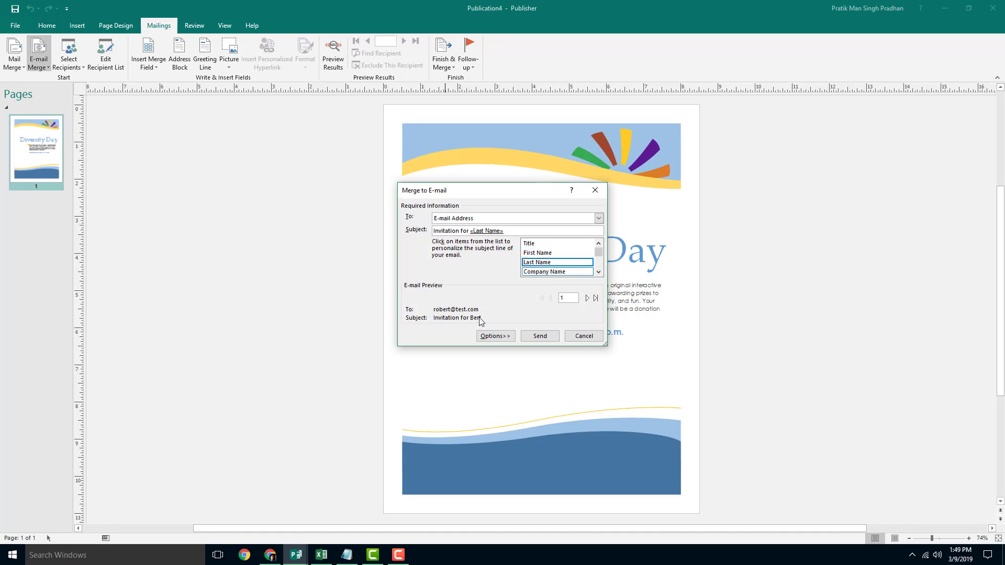
left_click(586, 298)
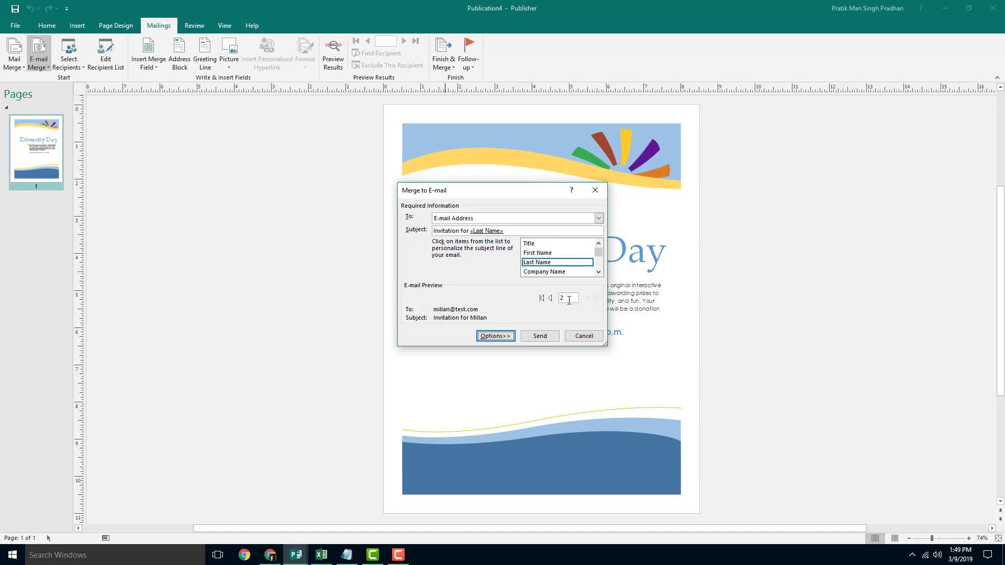
left_click(543, 298)
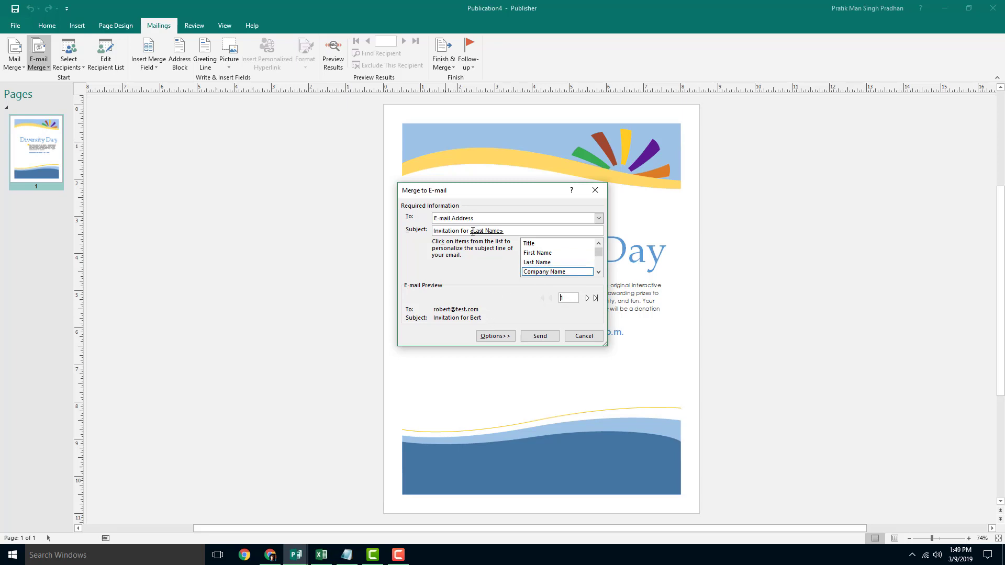
left_click(541, 243)
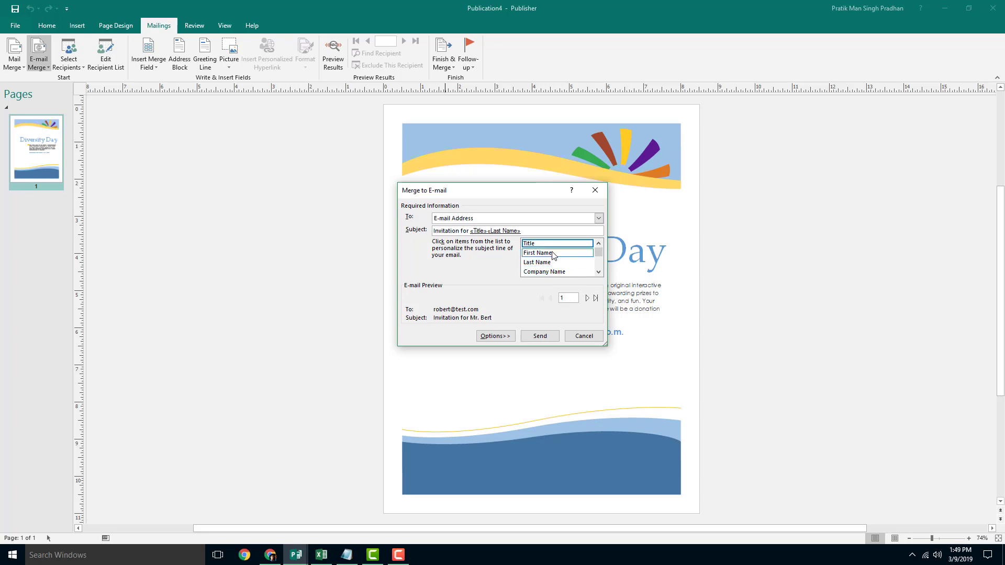
left_click(595, 298)
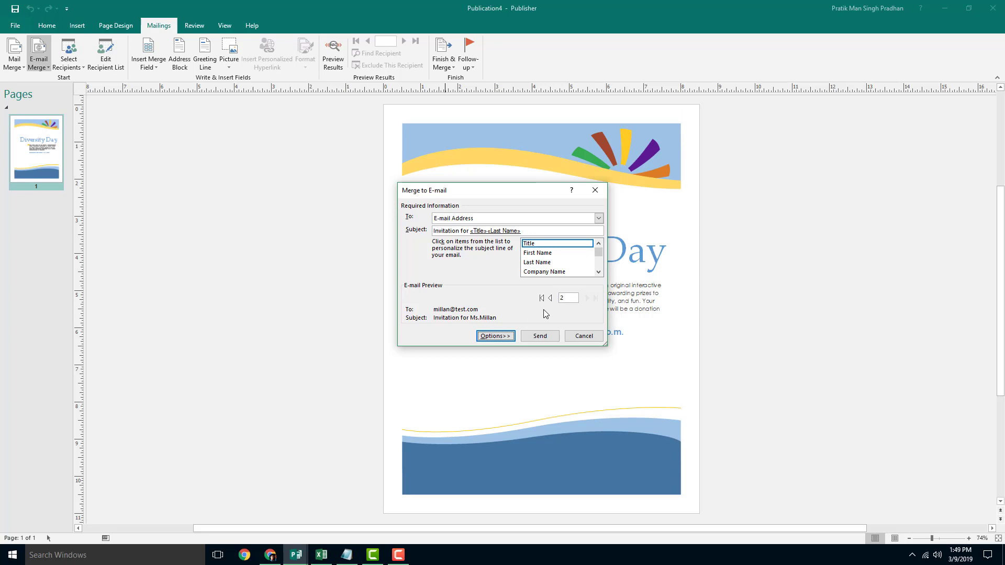
left_click(550, 299)
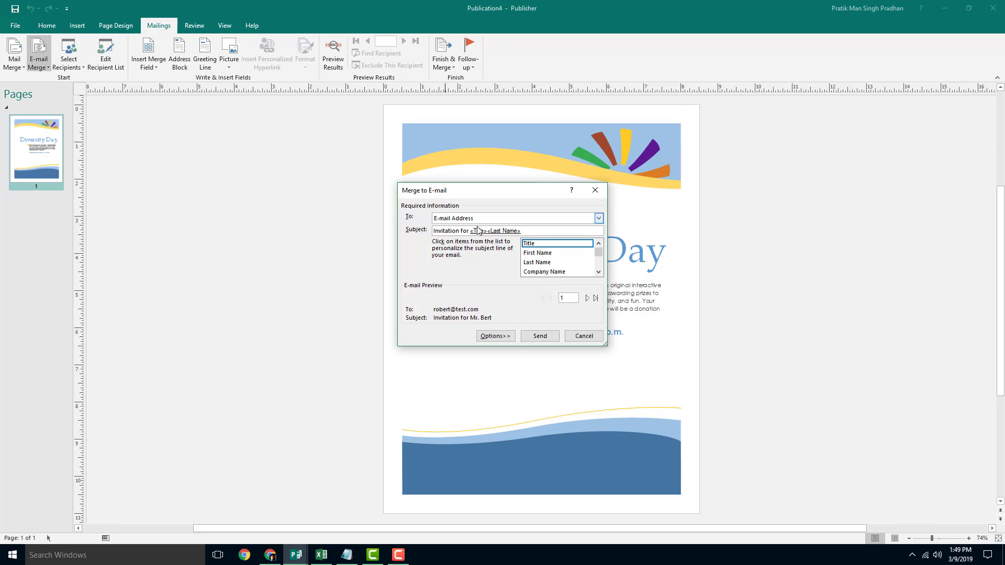
Correct the subject to Title, First Name and Last Name with proper spacing after 'Invitation for'.
left_click(550, 262)
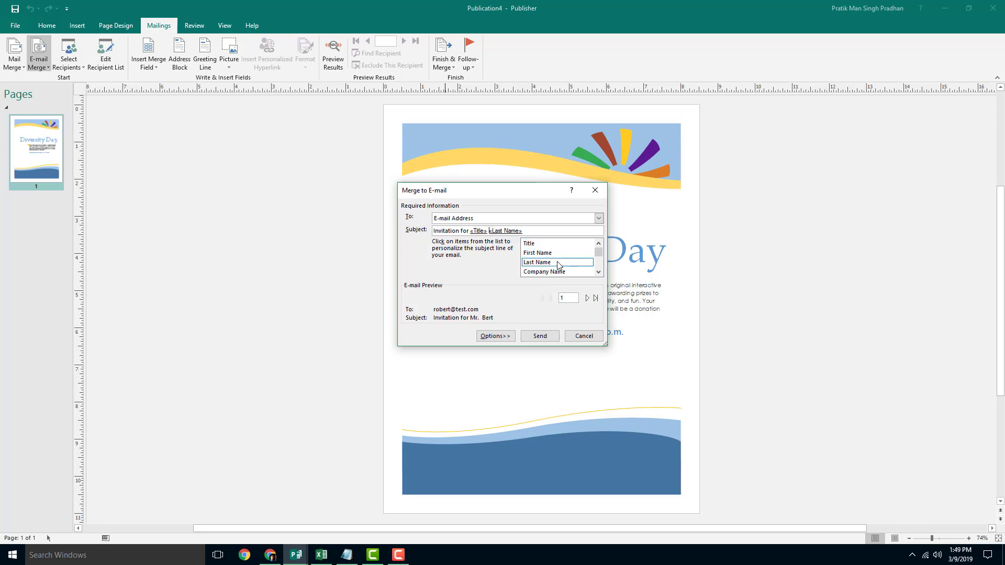
type("«Last Name»")
left_click(552, 263)
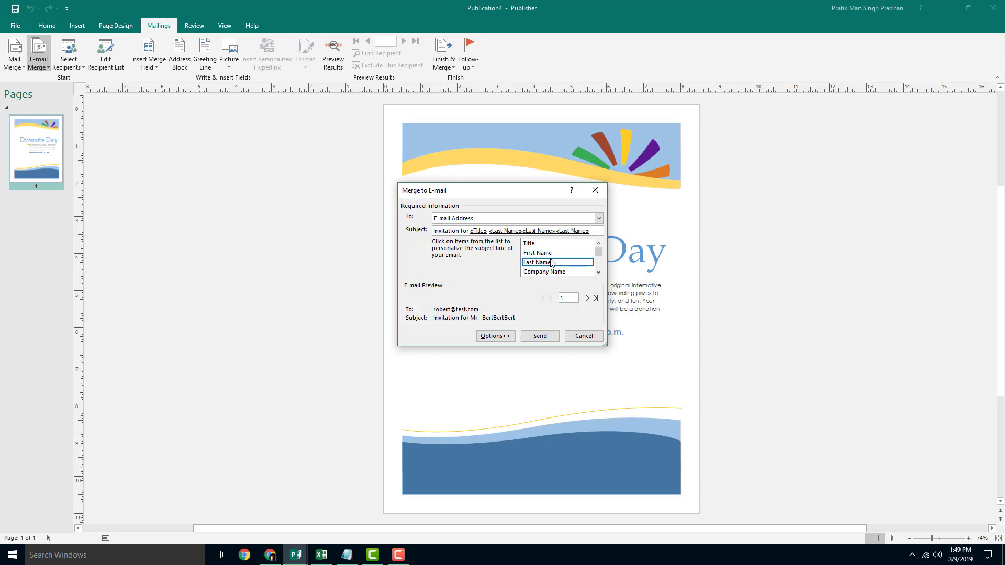
left_click(552, 263)
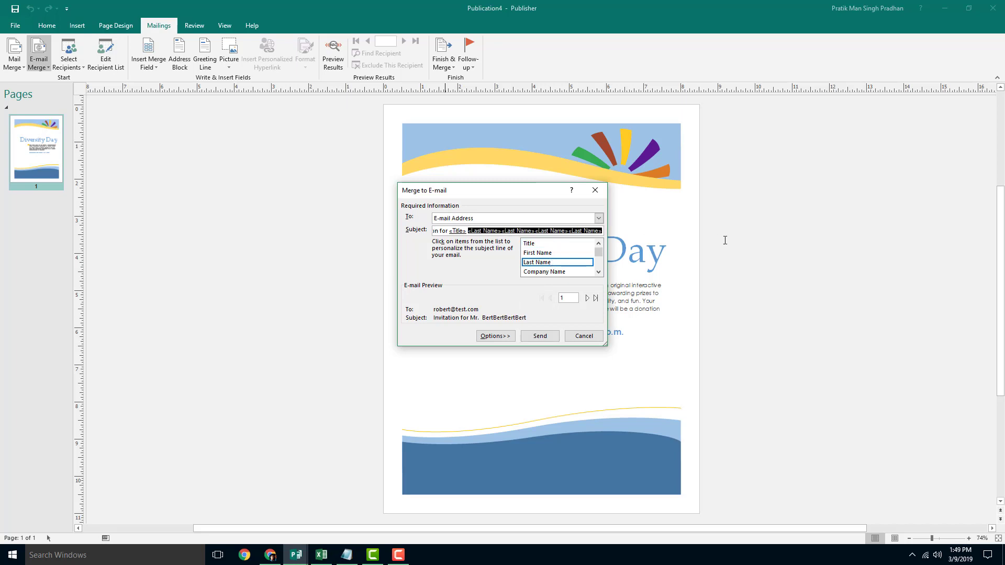
key("BackSpace")
left_click(551, 254)
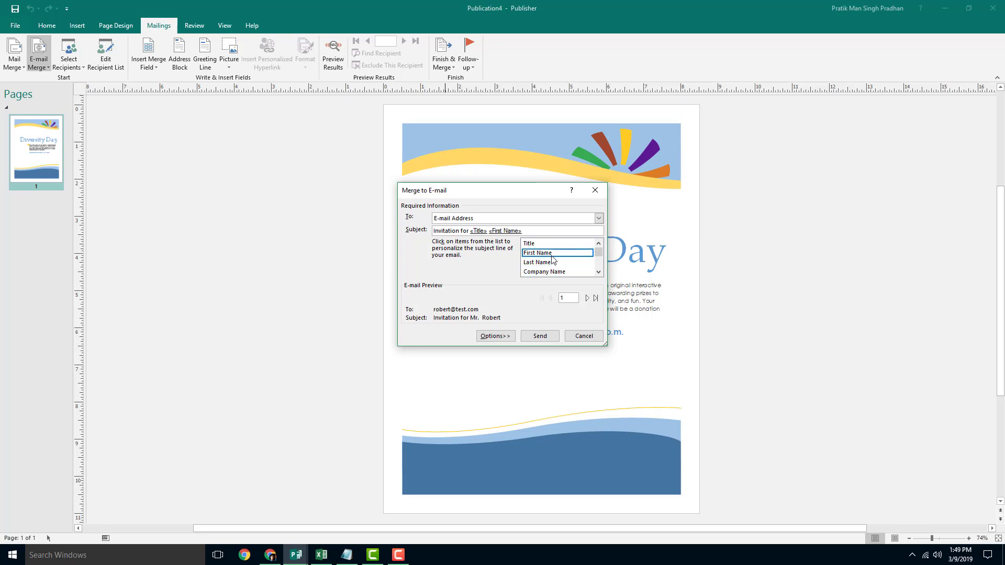
left_click(552, 263)
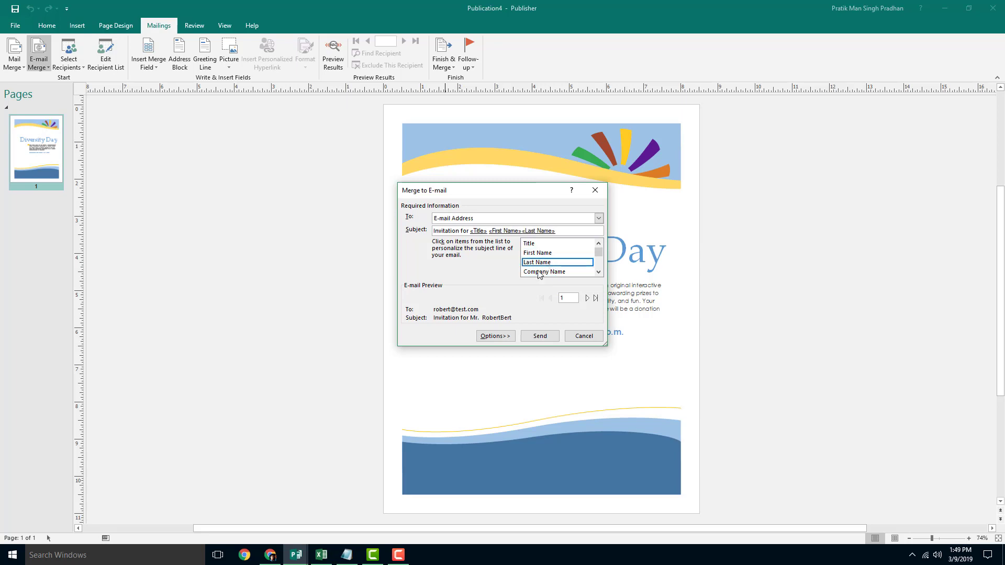
left_click(525, 230)
left_click(525, 244)
key("BackSpace")
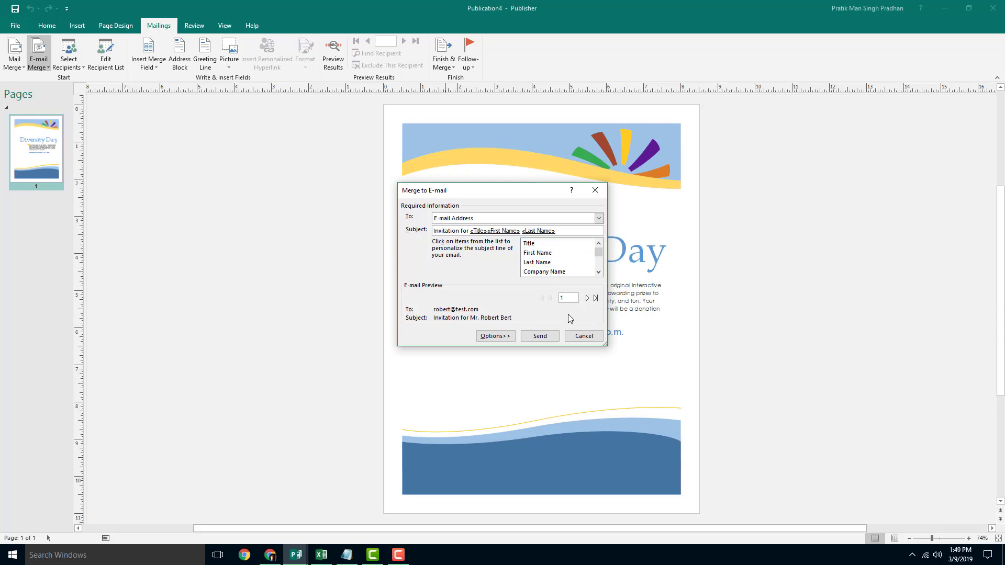
Preview recipient two, send both merged e-mails, and acknowledge the 2 of 2 messages sent to the Outbox.
left_click(586, 298)
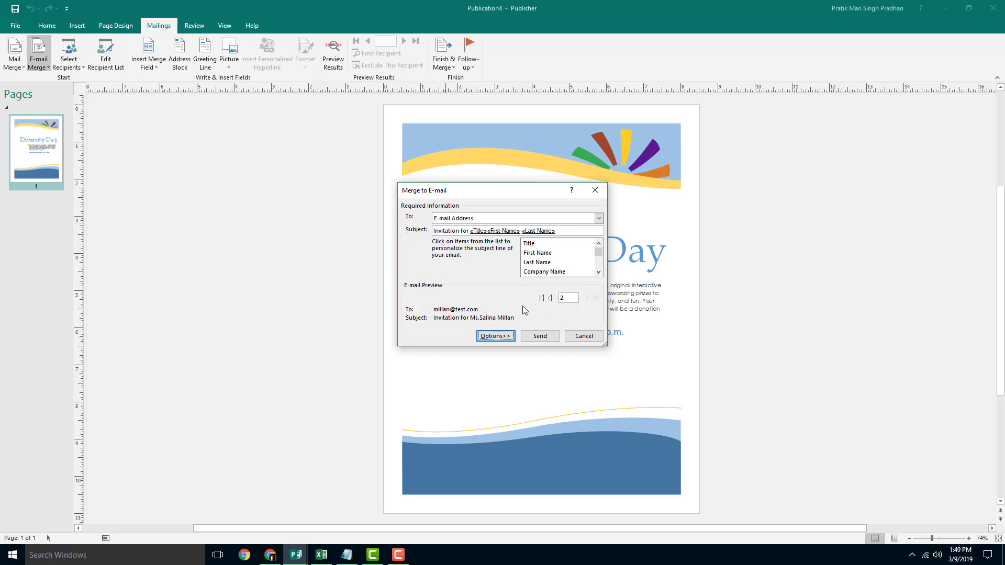
left_click(541, 336)
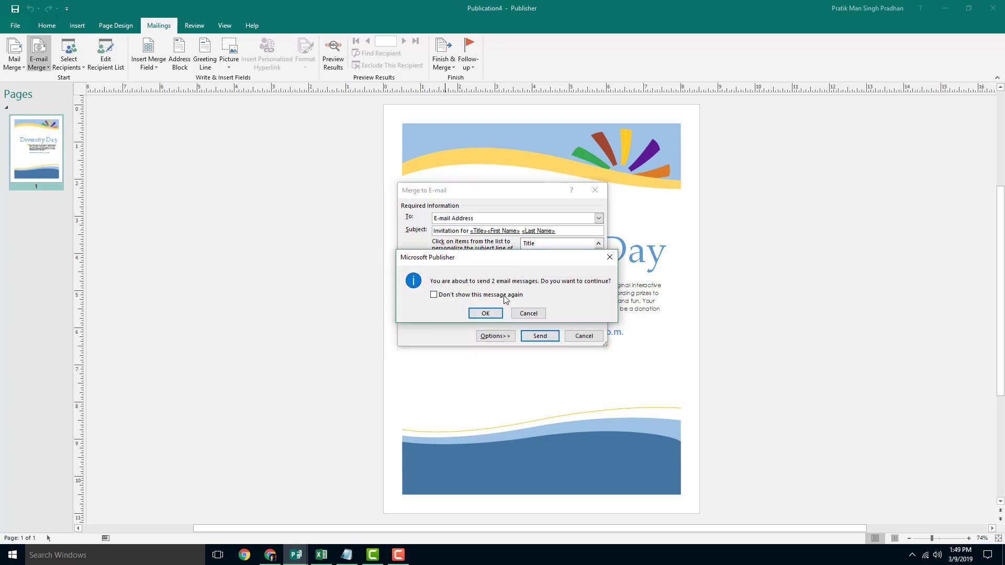
left_click(485, 313)
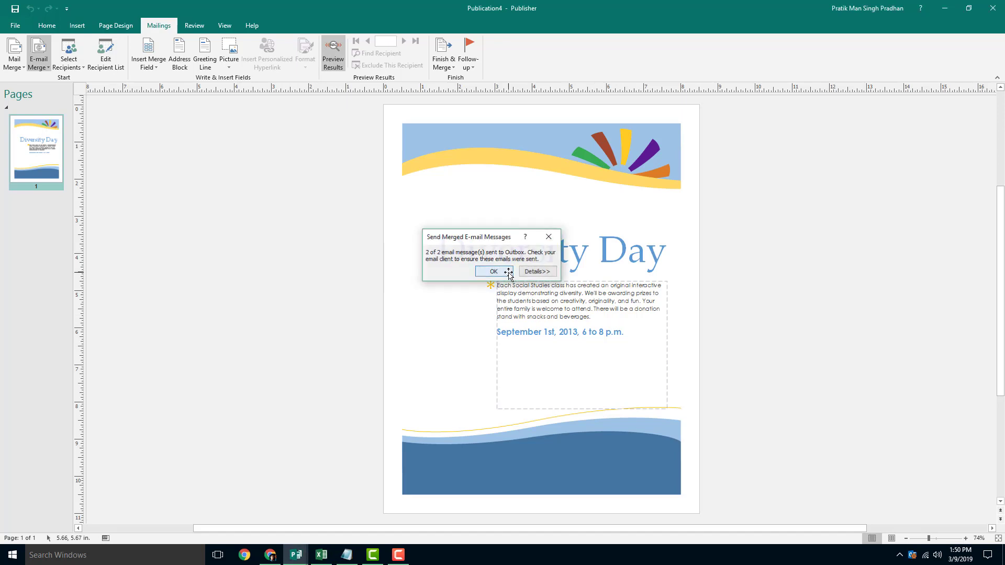
left_click(508, 272)
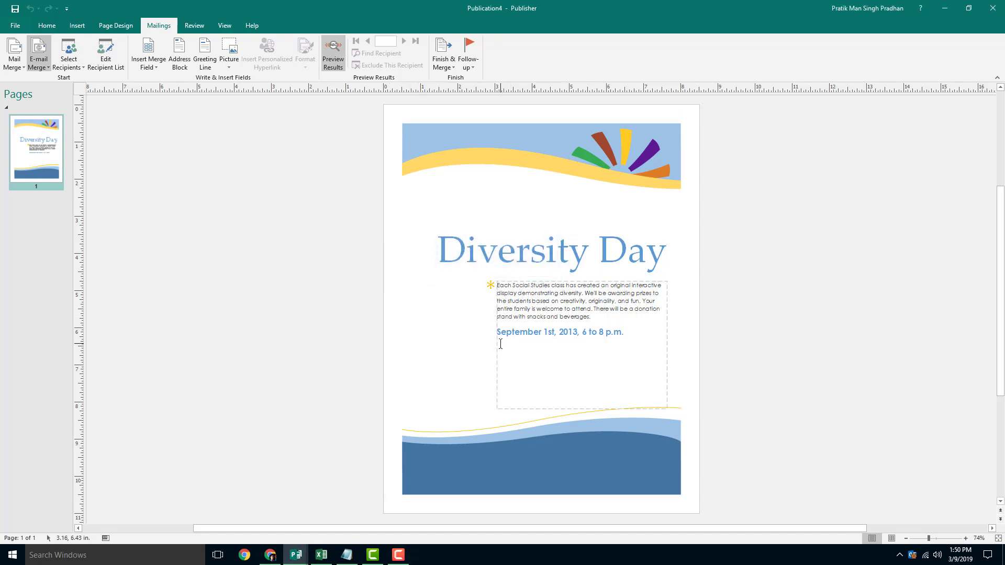